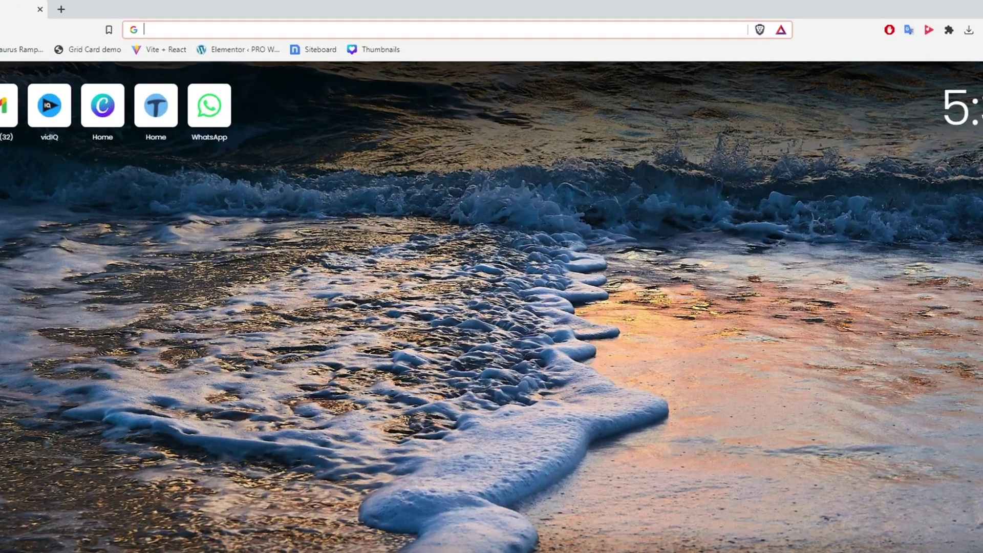
- Search the web for bluestacks and open the official bluestacks.com website
text(bluestack)
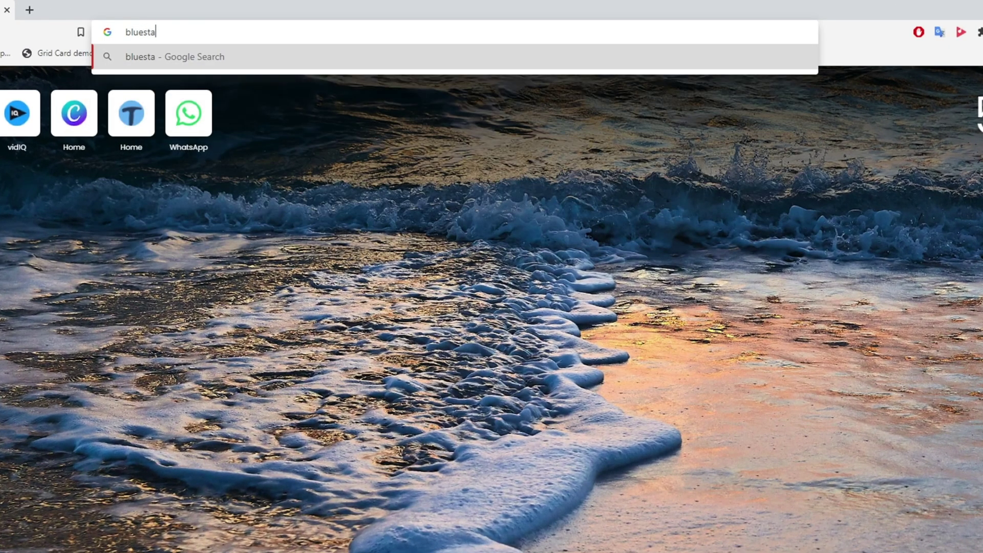
text(s)
key(Return)
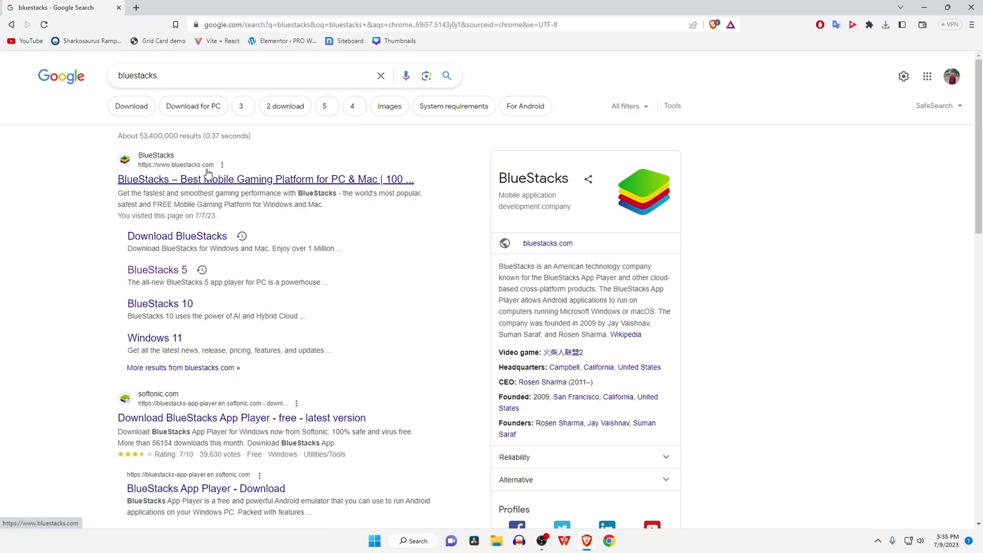
click(149, 180)
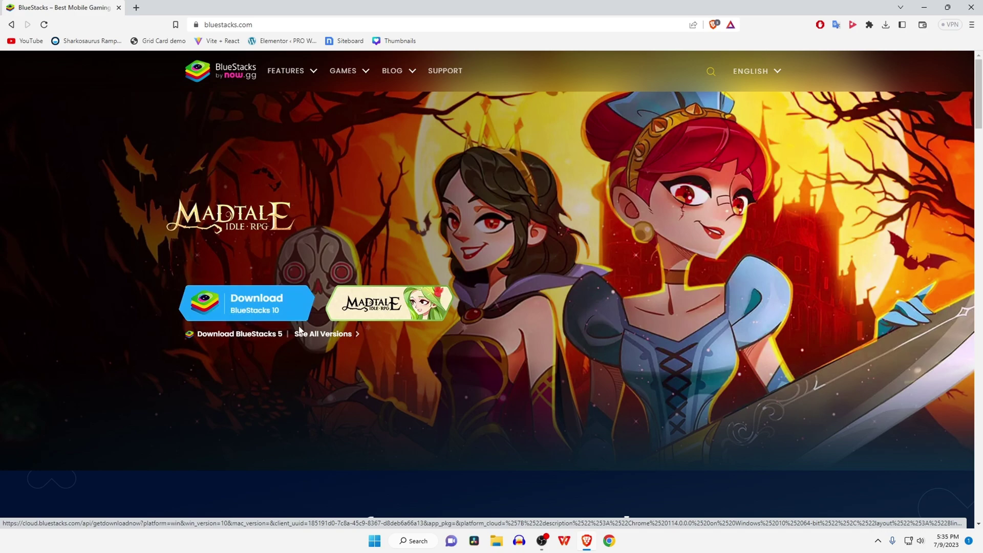
- Open the page listing all BlueStacks versions in a new tab and switch to it
right_click(311, 338)
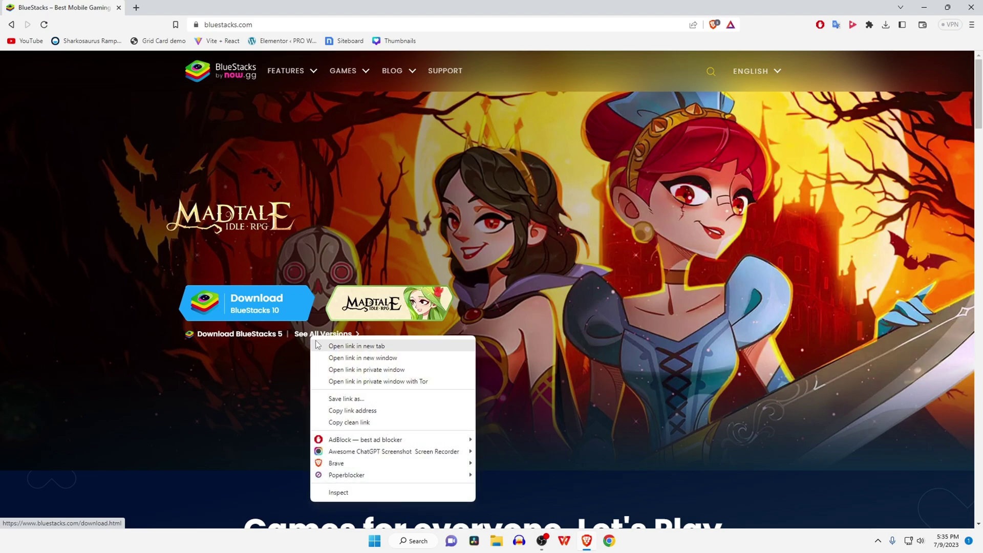
click(363, 346)
click(187, 9)
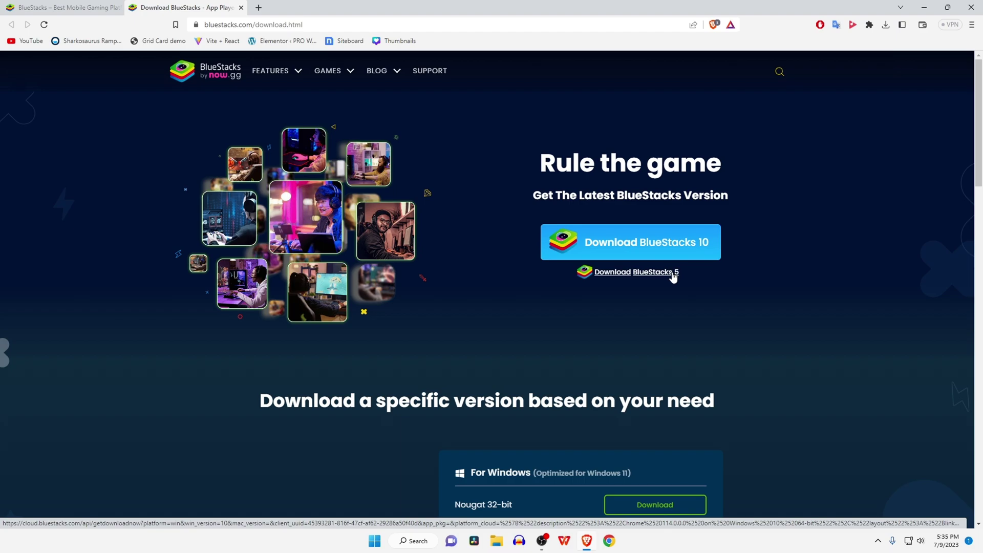
- Download the Windows Pie 64-bit installer of BlueStacks 5 and save it in the Downloads folder
scroll(673, 277, down, 7)
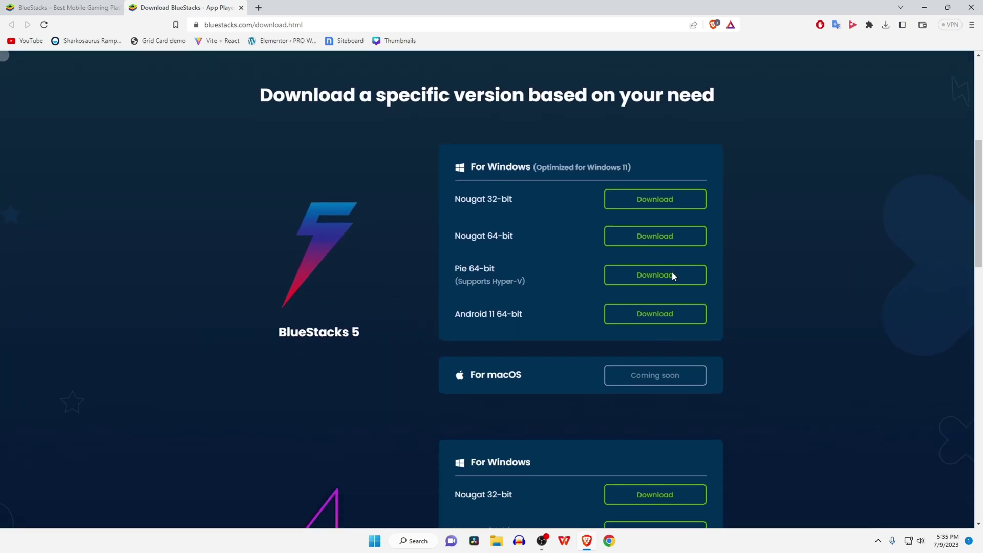
scroll(751, 271, down, 3)
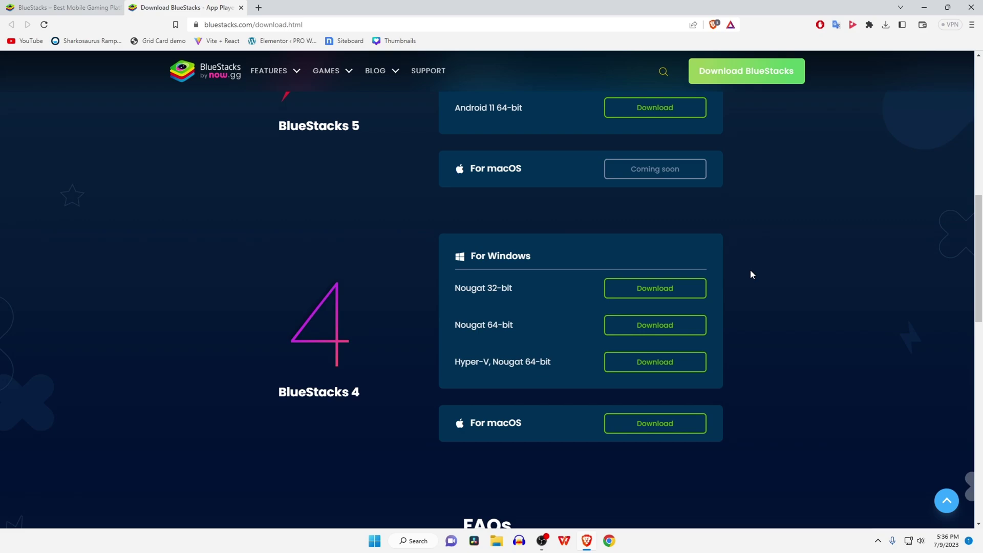
scroll(750, 274, up, 3)
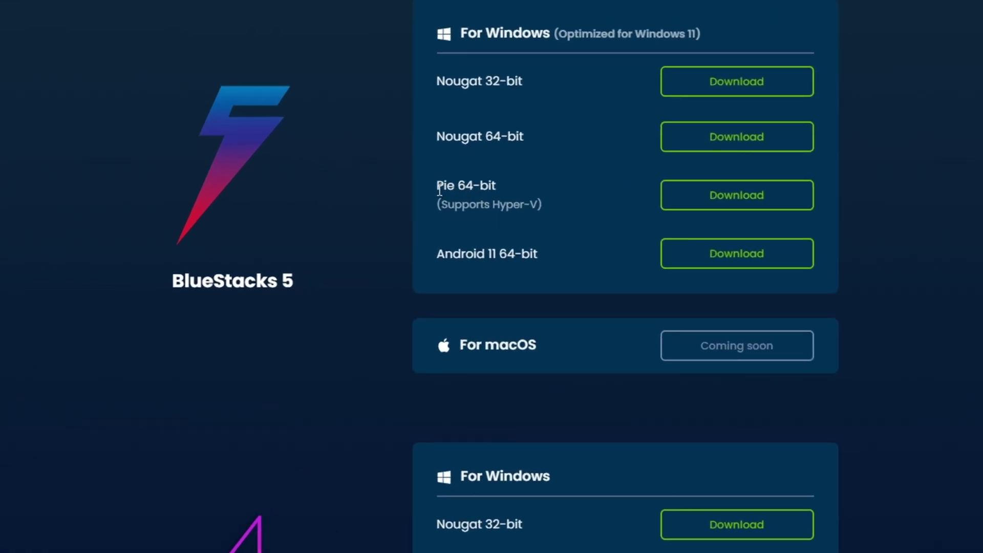
drag(454, 215, 507, 219)
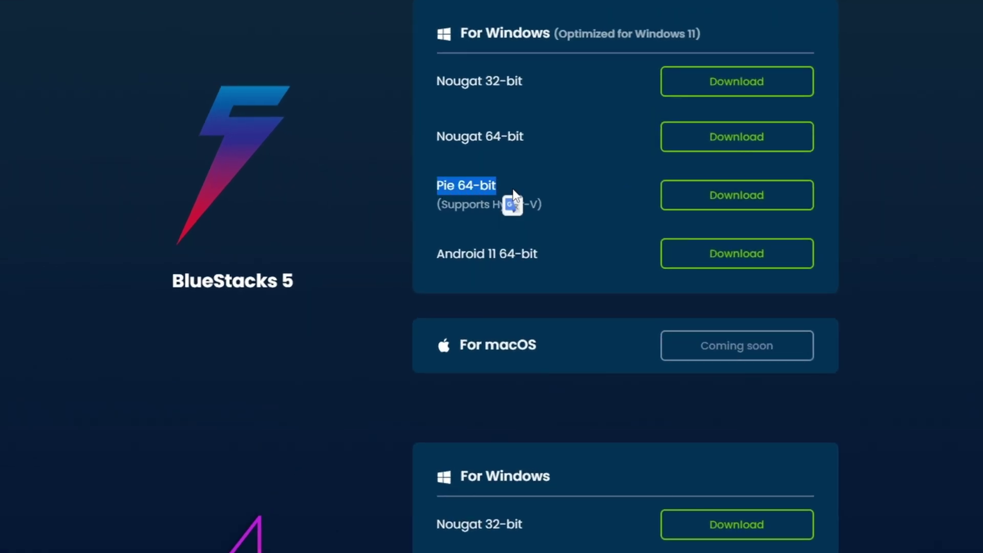
click(767, 220)
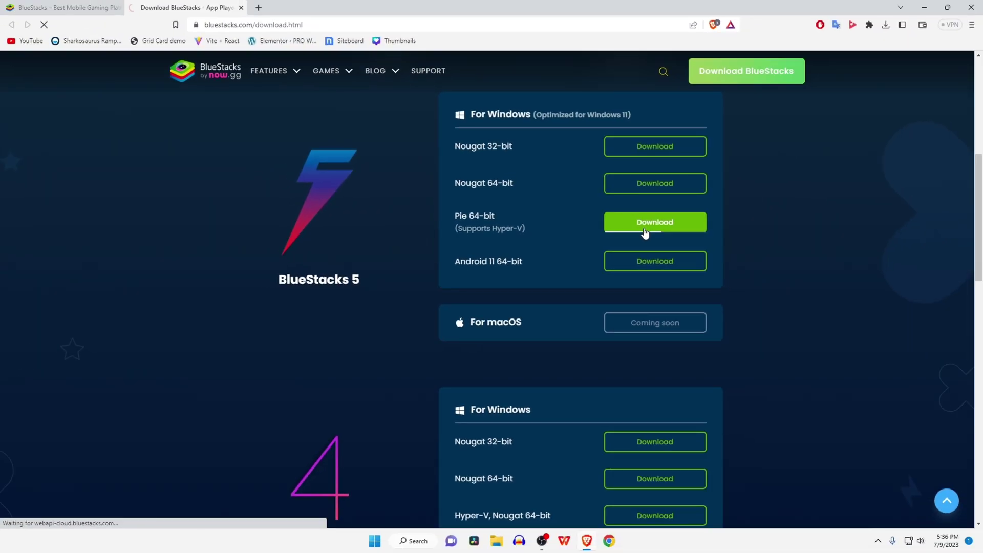
click(722, 212)
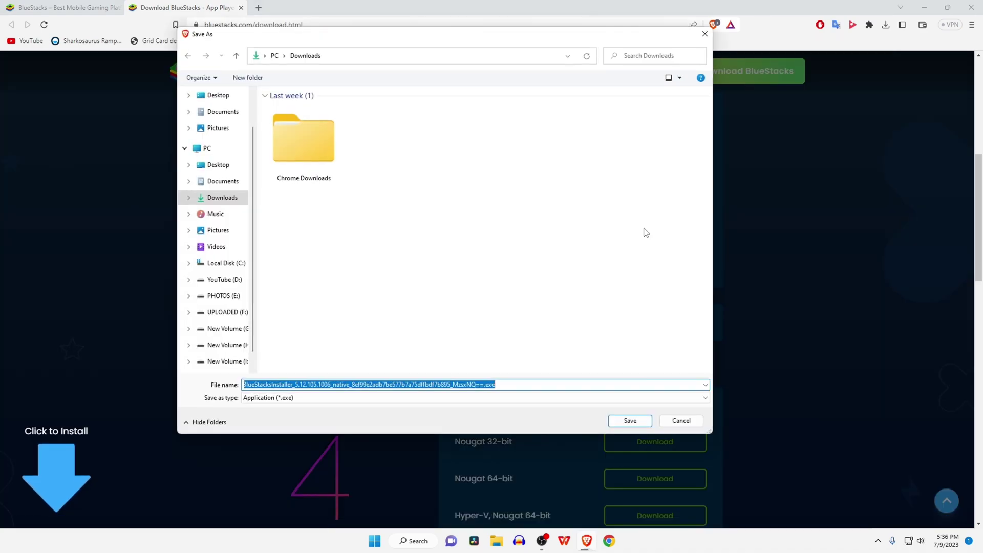
click(629, 421)
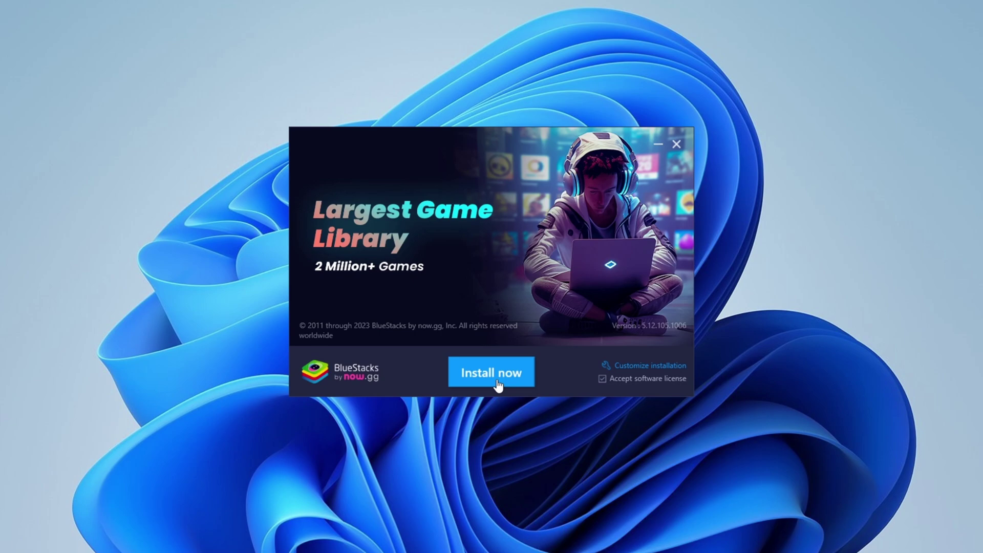
click(660, 367)
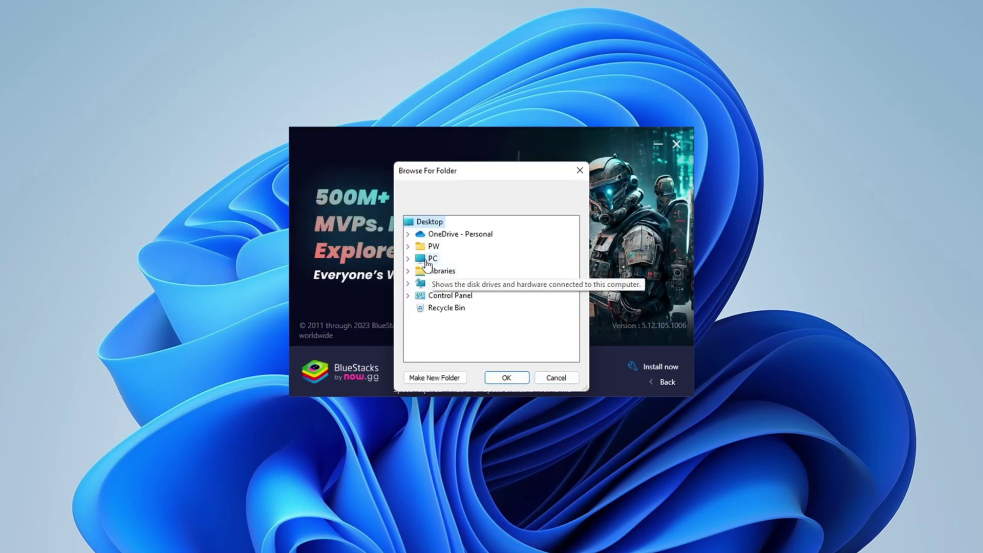
double_click(432, 257)
scroll(478, 281, down, 1)
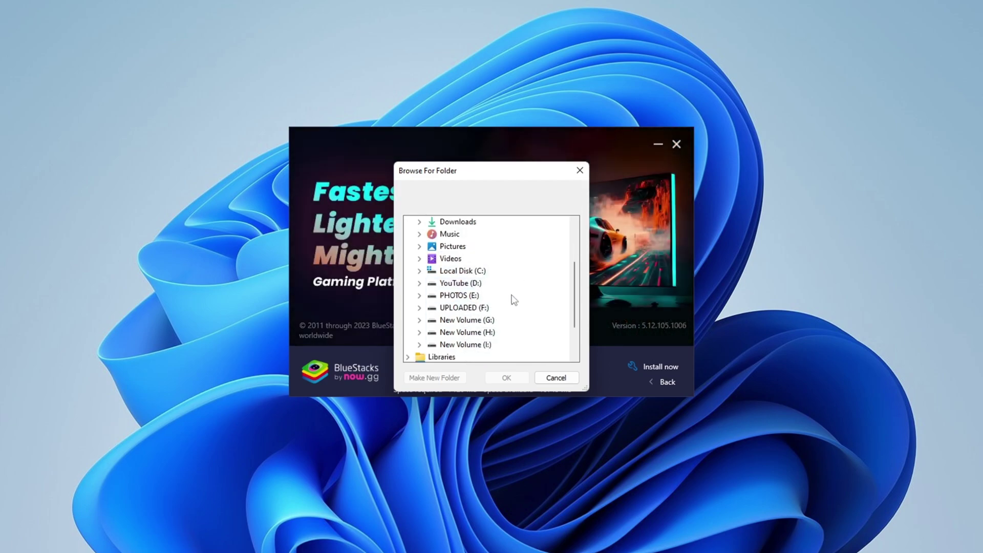
click(554, 378)
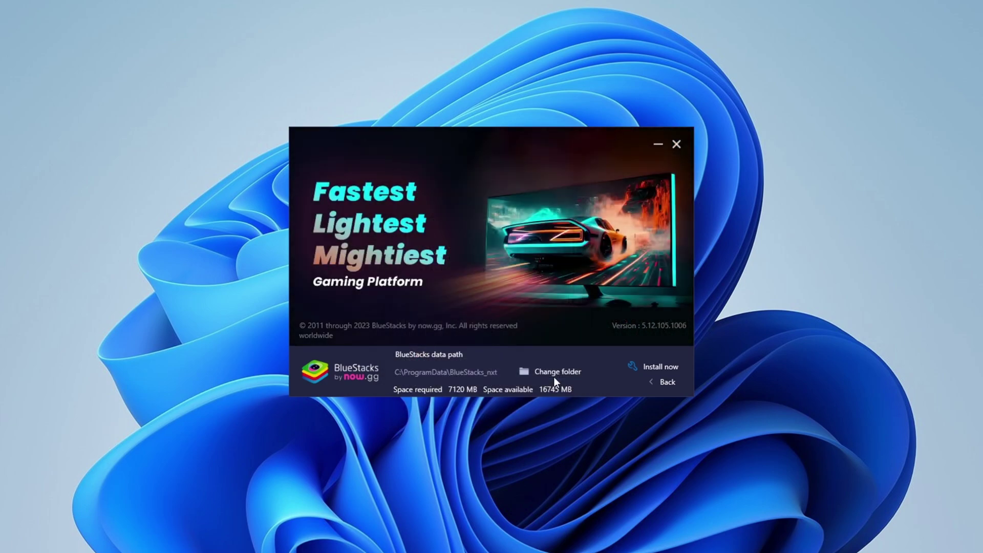
- Install BlueStacks with the default data path and maximize the App Player window
click(650, 365)
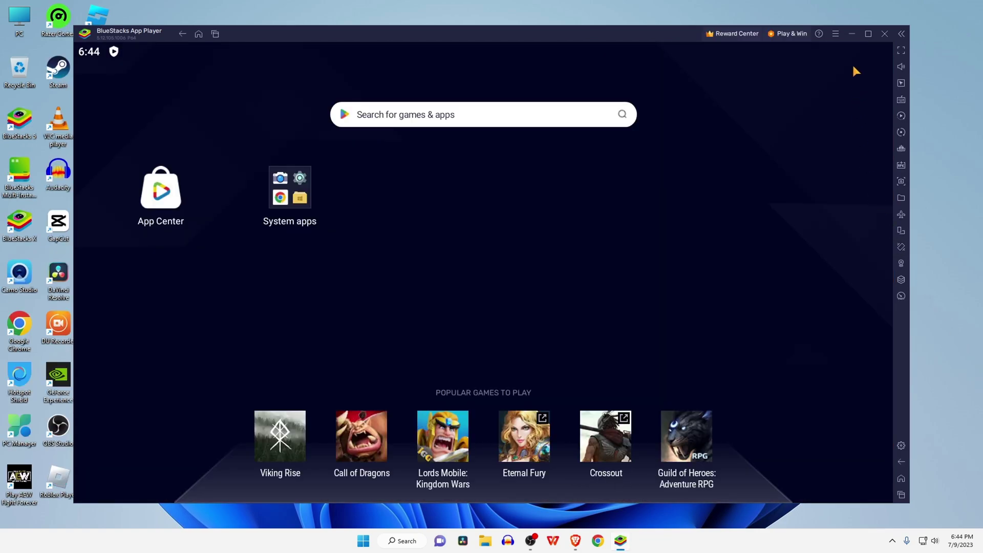
click(868, 34)
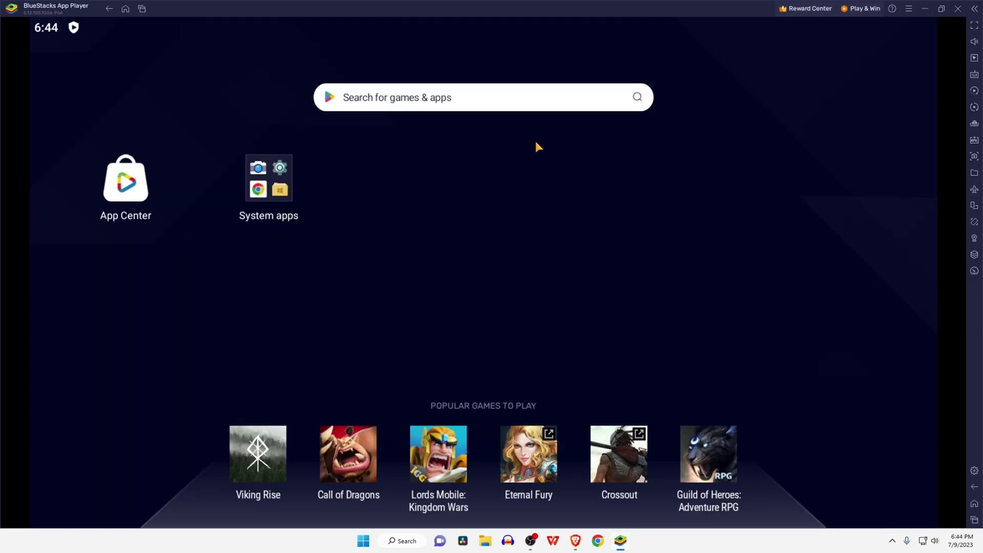
- Search for "free fire" in Google Play and install Free Fire: 6th Anniversary
text(free fire)
key(Return)
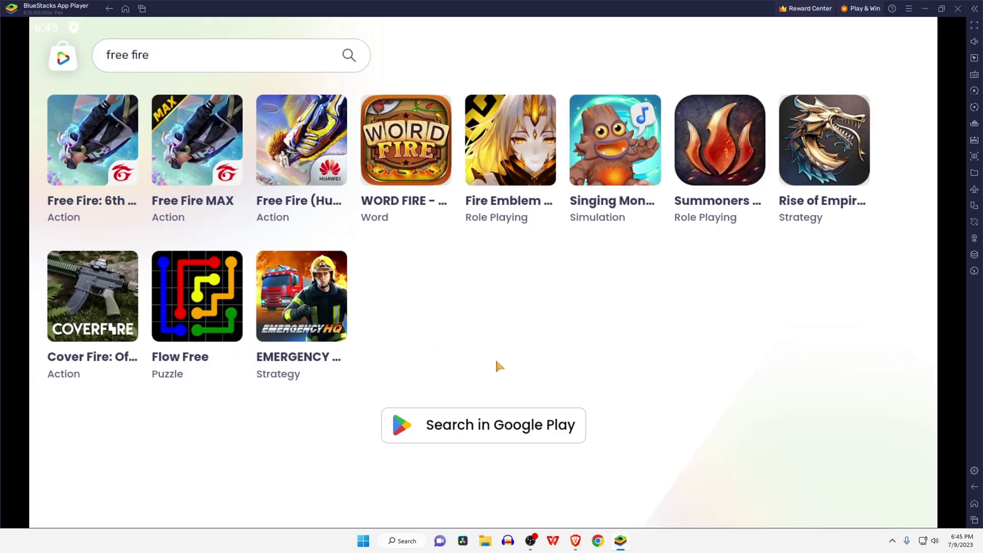
click(526, 430)
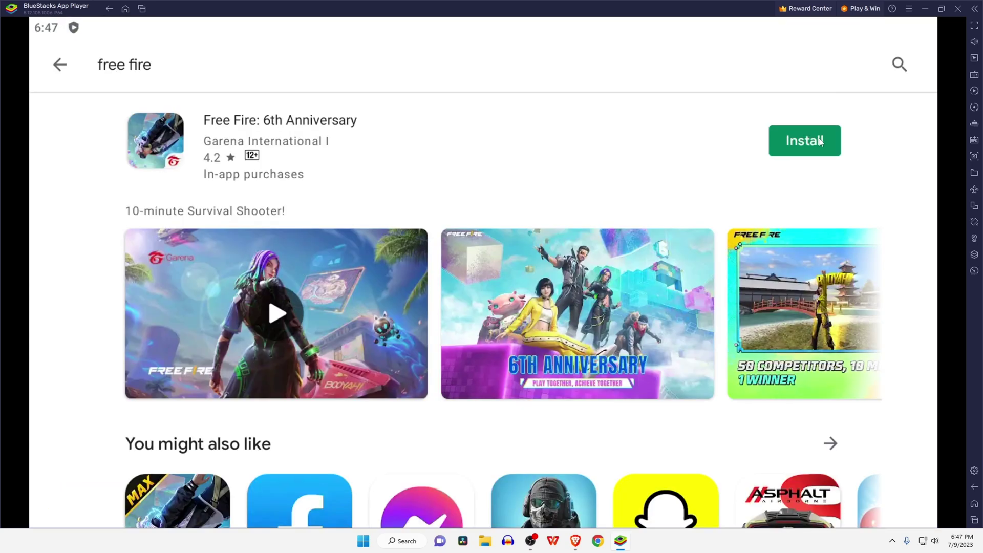
click(819, 138)
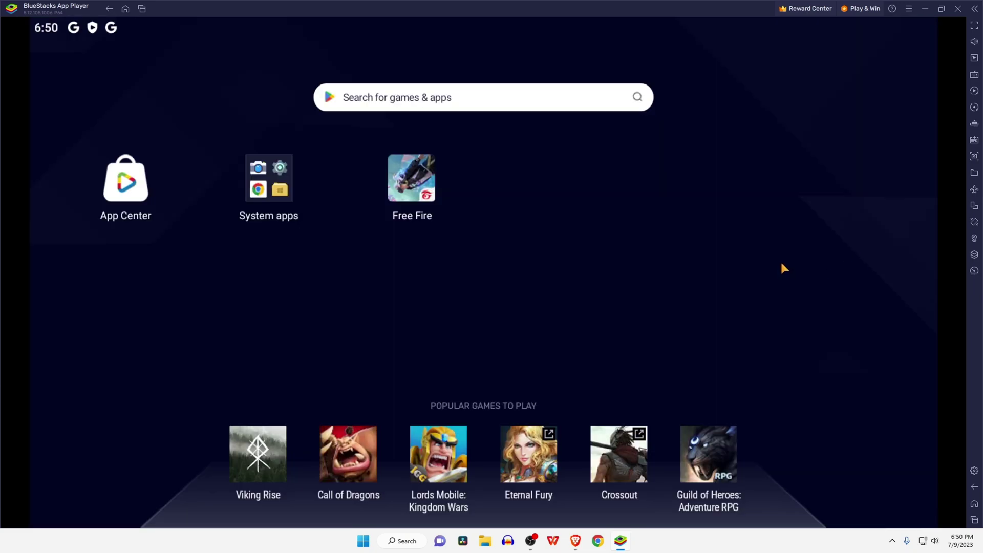
- In the performance settings, set CPU allocation to High (4 Cores), memory allocation to High (8 GB) and performance mode to Balanced
click(908, 15)
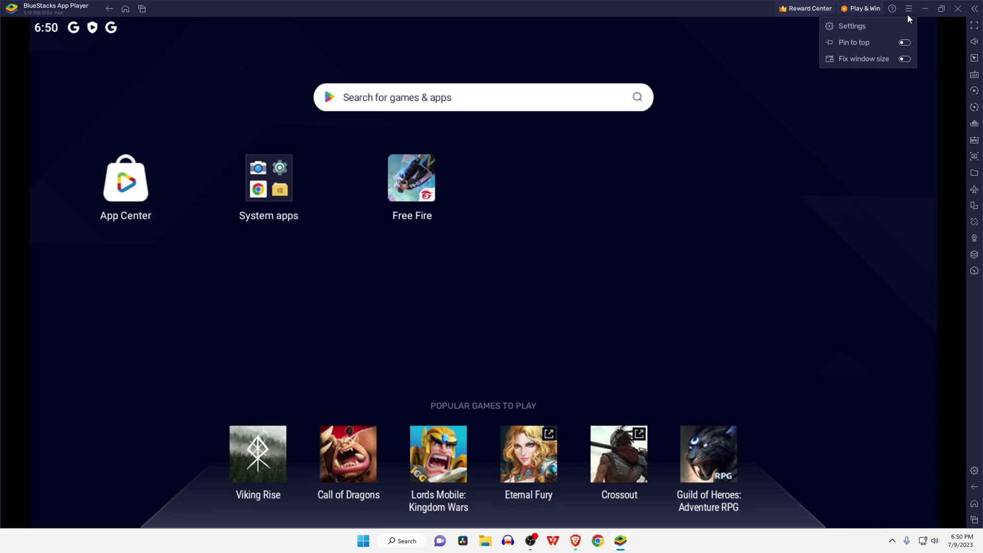
click(885, 26)
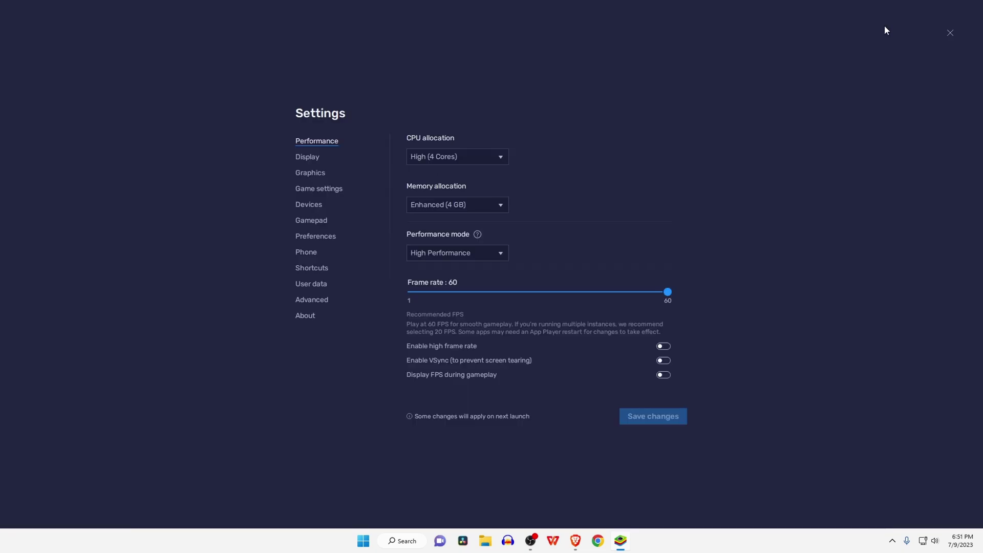
click(503, 163)
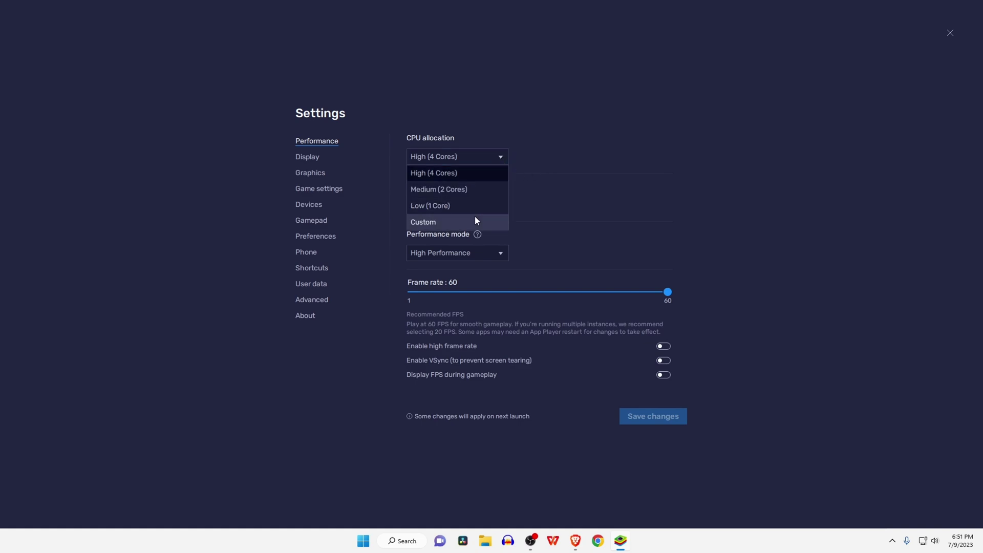
click(488, 173)
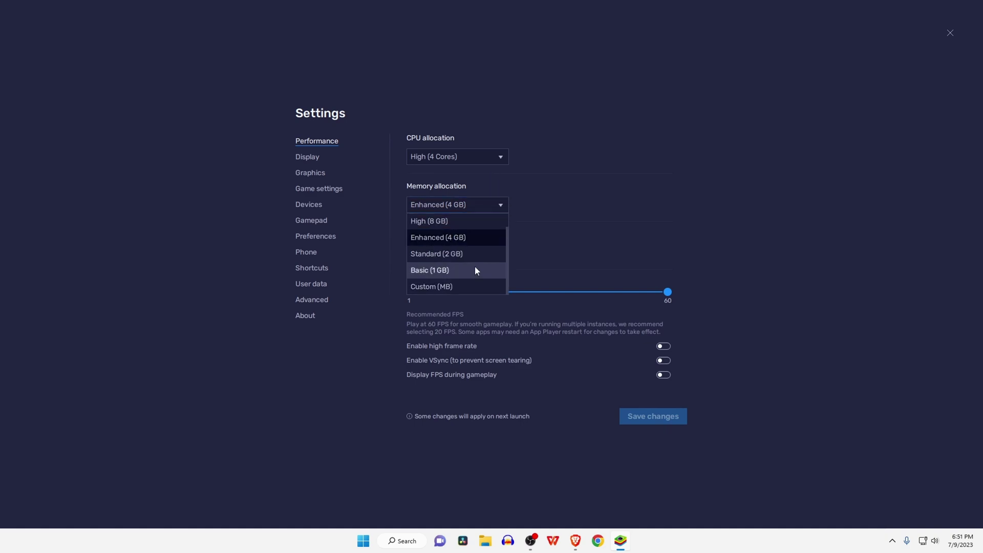
click(471, 223)
click(497, 253)
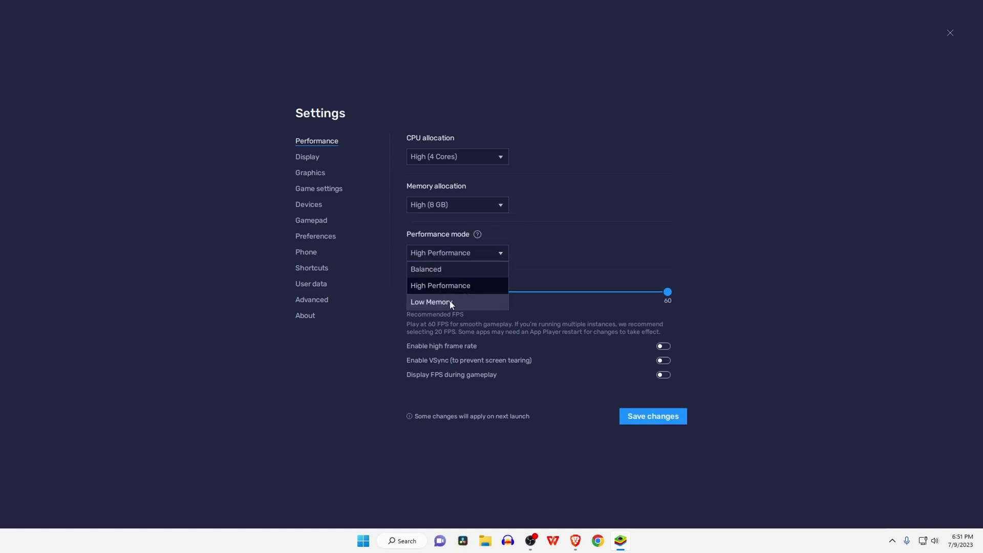
click(447, 271)
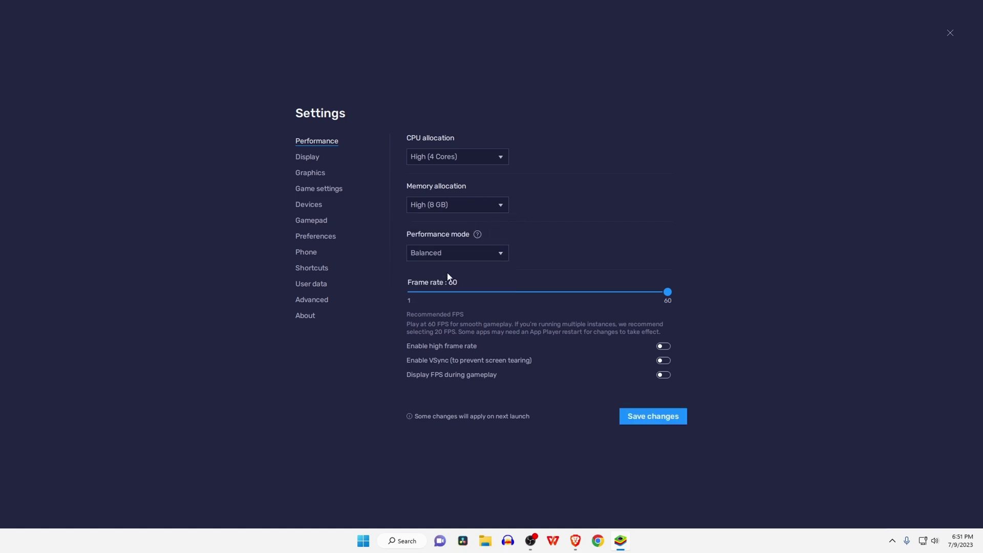
- Enable high frame rate, set the frame rate to 150, and save the changes with a BlueStacks restart
click(674, 347)
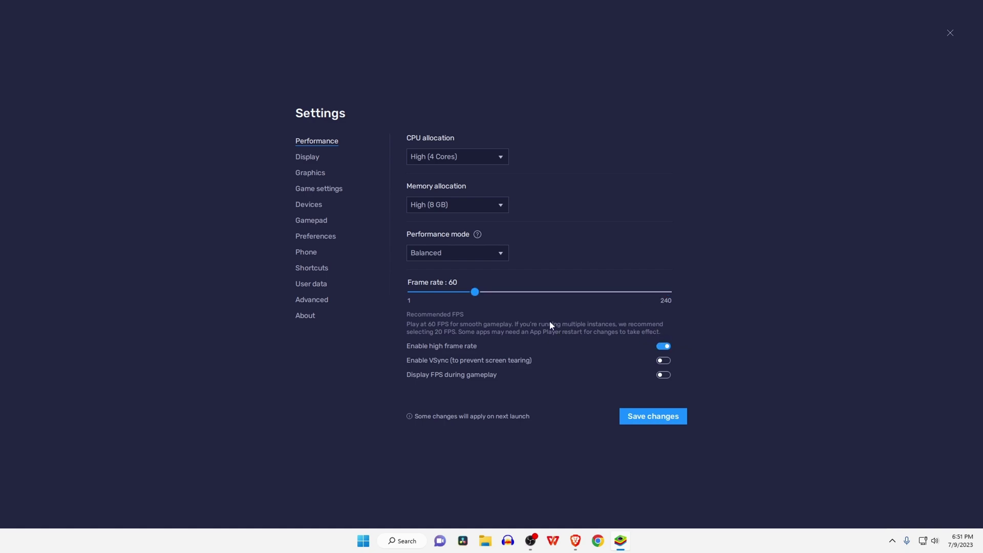
drag(474, 293, 573, 297)
click(644, 415)
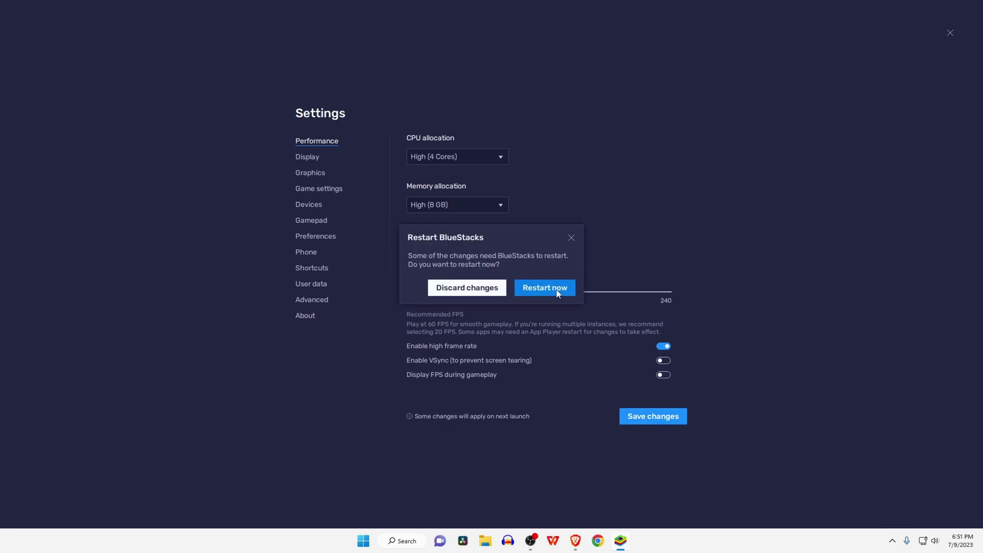
click(544, 288)
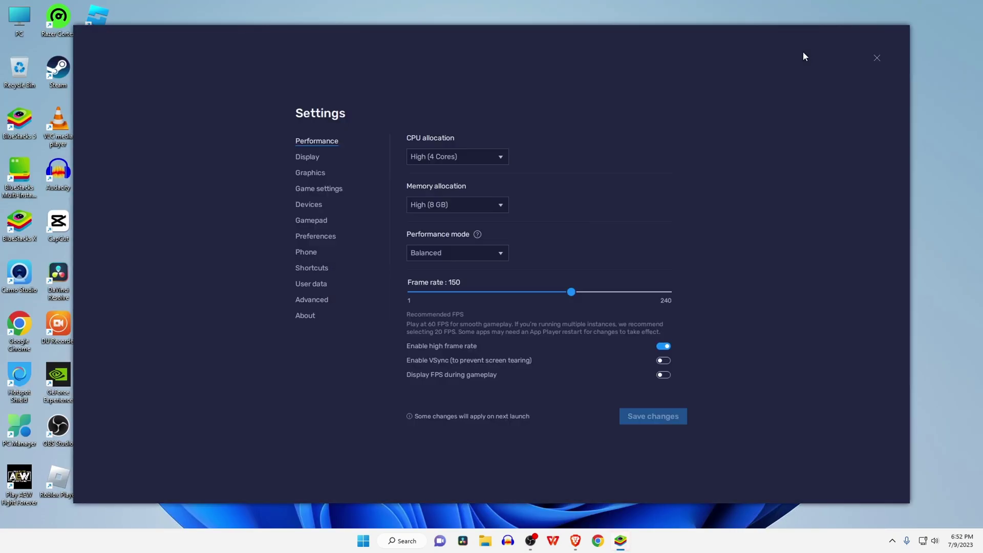
- Review the display resolution, pixel density and scaling options, and open the graphics settings
click(312, 159)
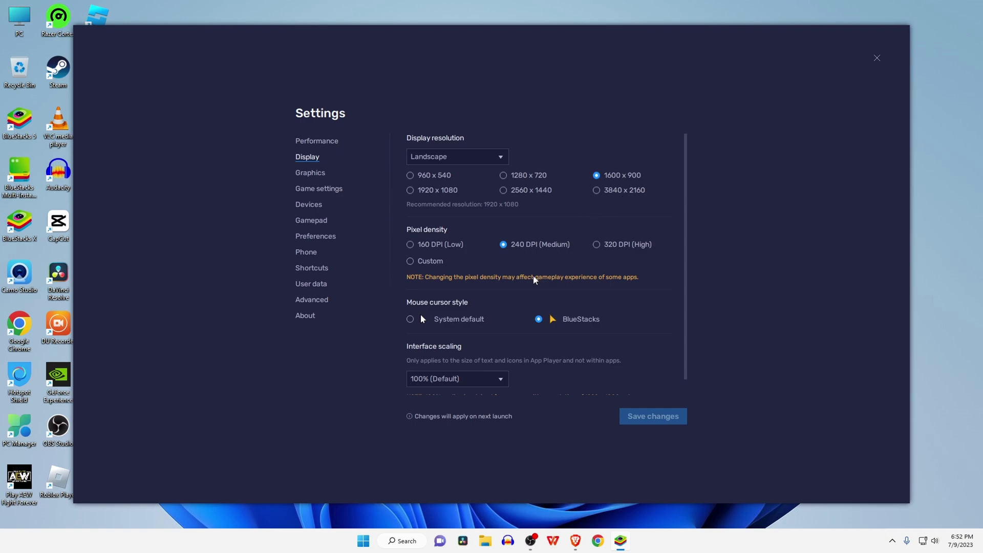
scroll(539, 279, down, 1)
scroll(555, 292, up, 1)
click(311, 172)
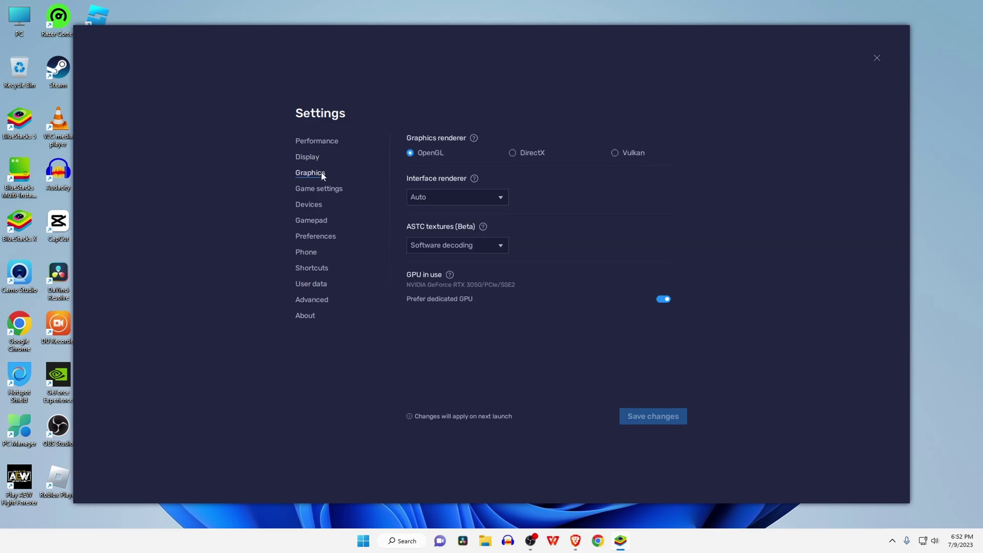